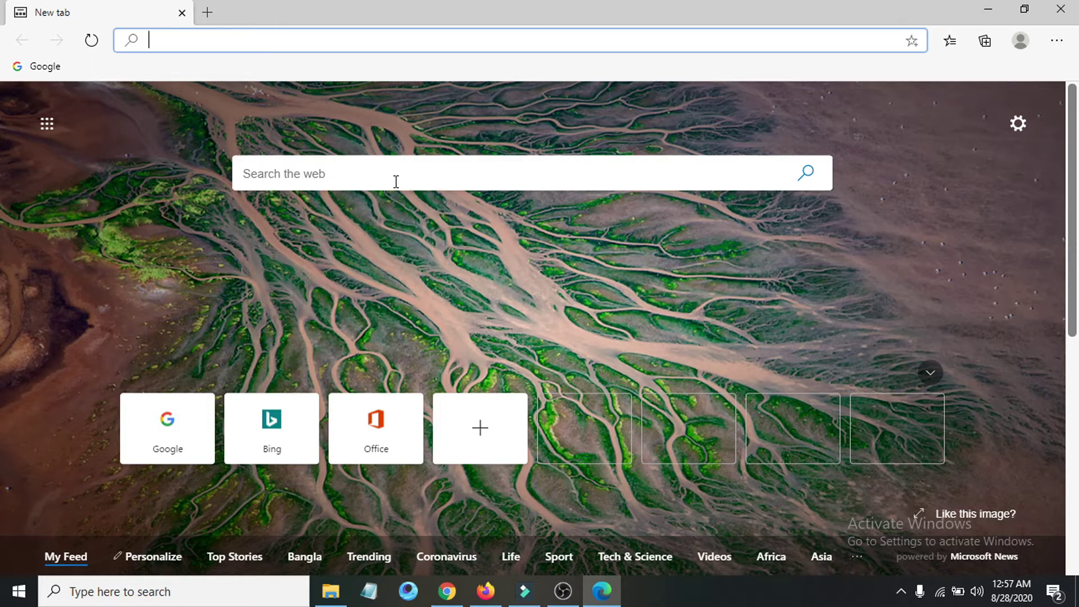
- Run a Bing search for 'how' from the new tab page, then start a fresh tab
click(341, 182)
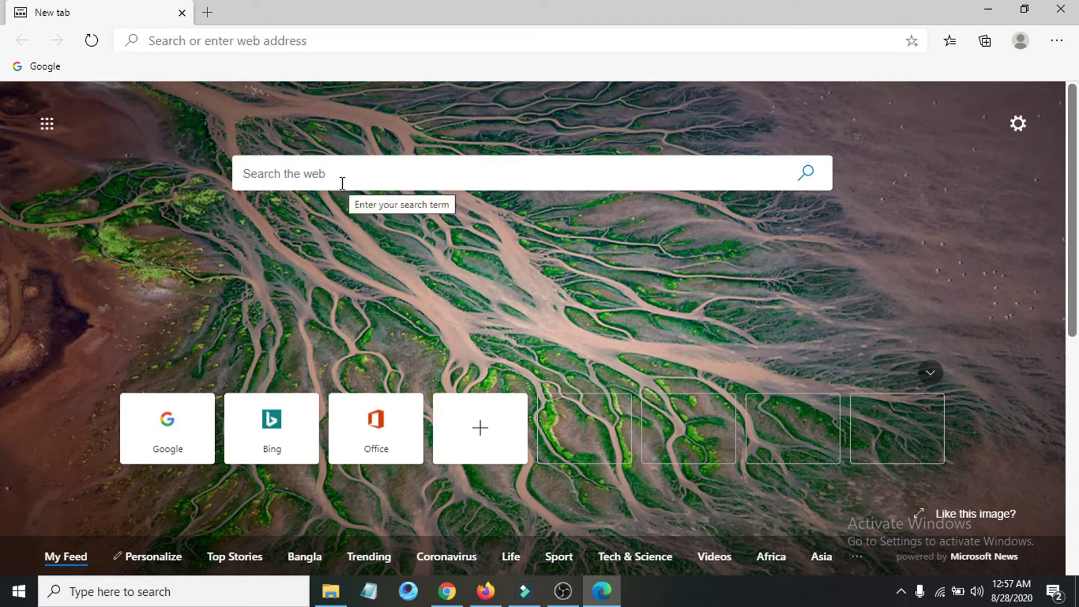
text(how)
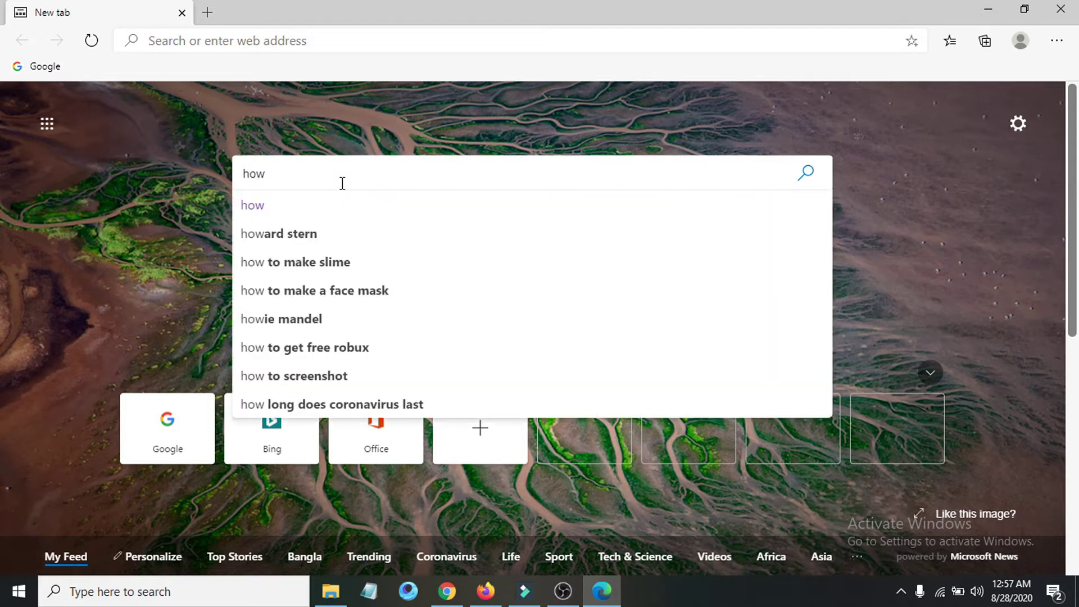
key(Return)
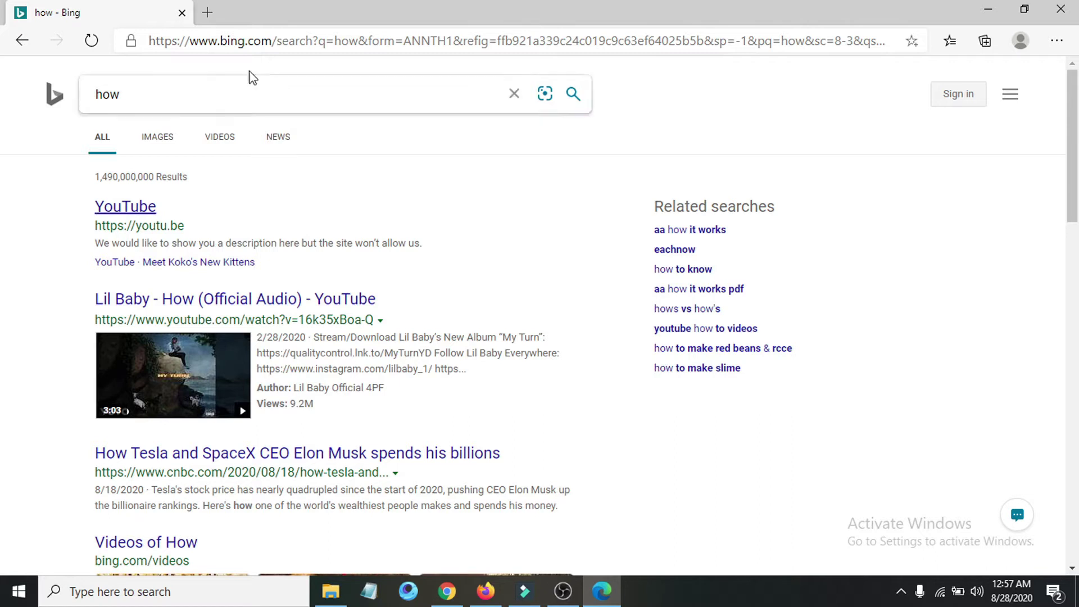
click(208, 13)
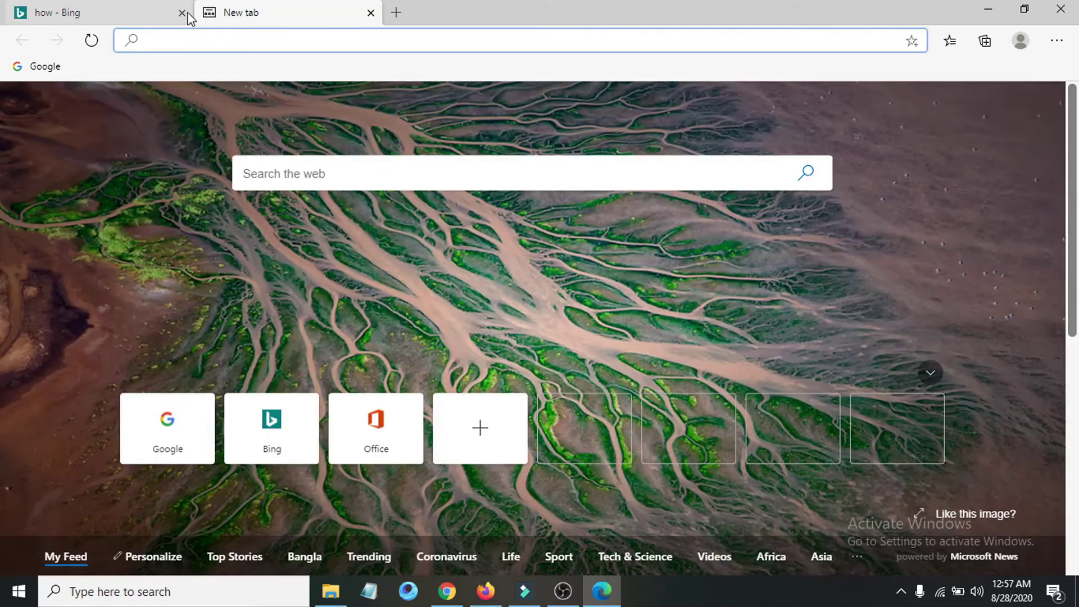
- Close the Bing results and reach the Address bar page under Privacy and services settings
click(182, 13)
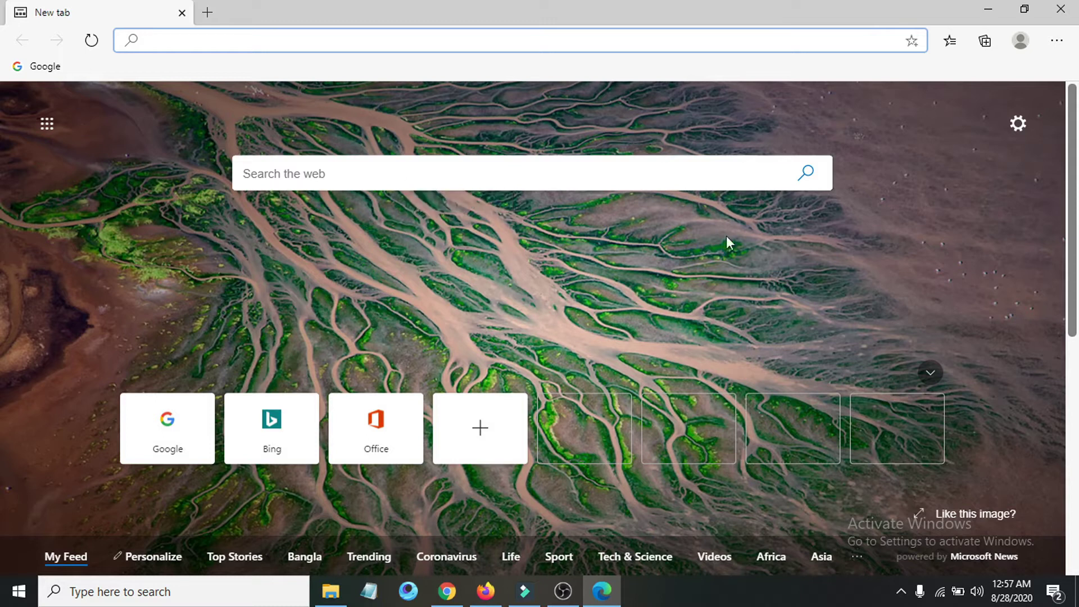
click(1052, 52)
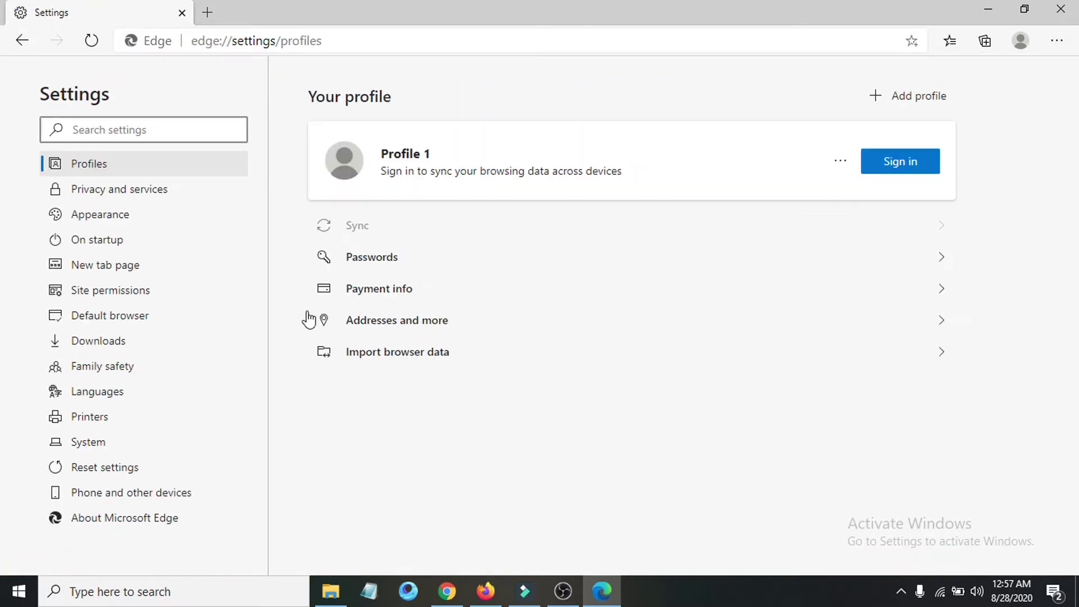
click(169, 204)
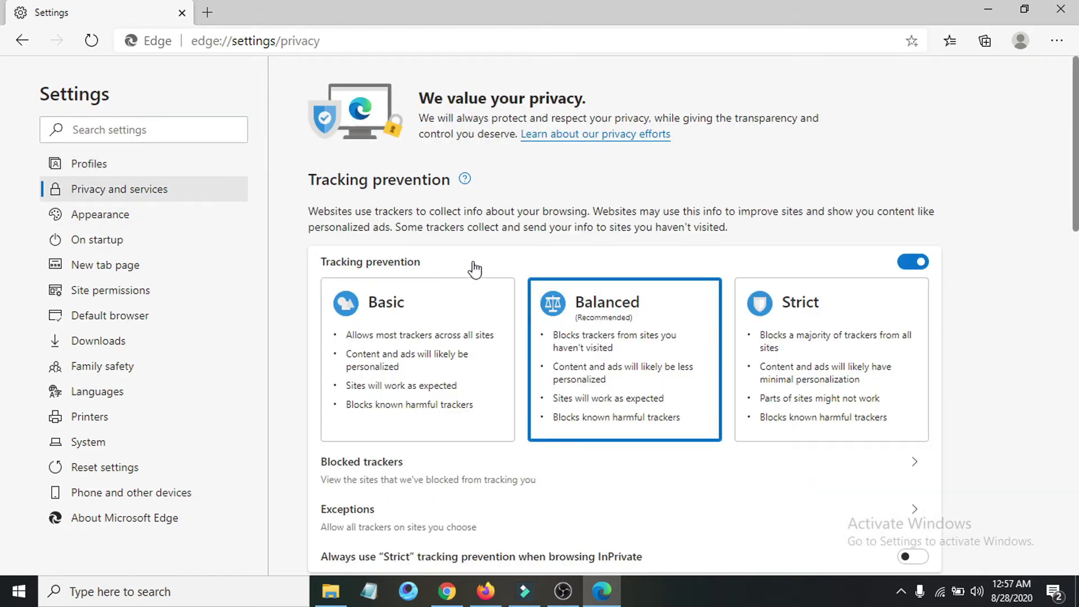
scroll(557, 340, down, 4)
scroll(559, 341, down, 6)
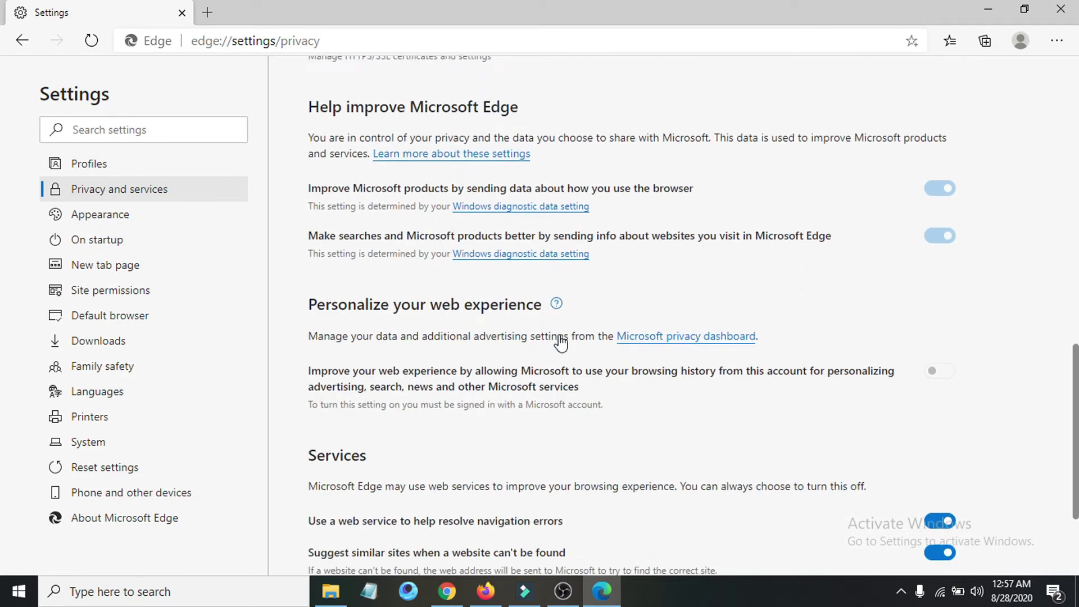
scroll(560, 341, down, 2)
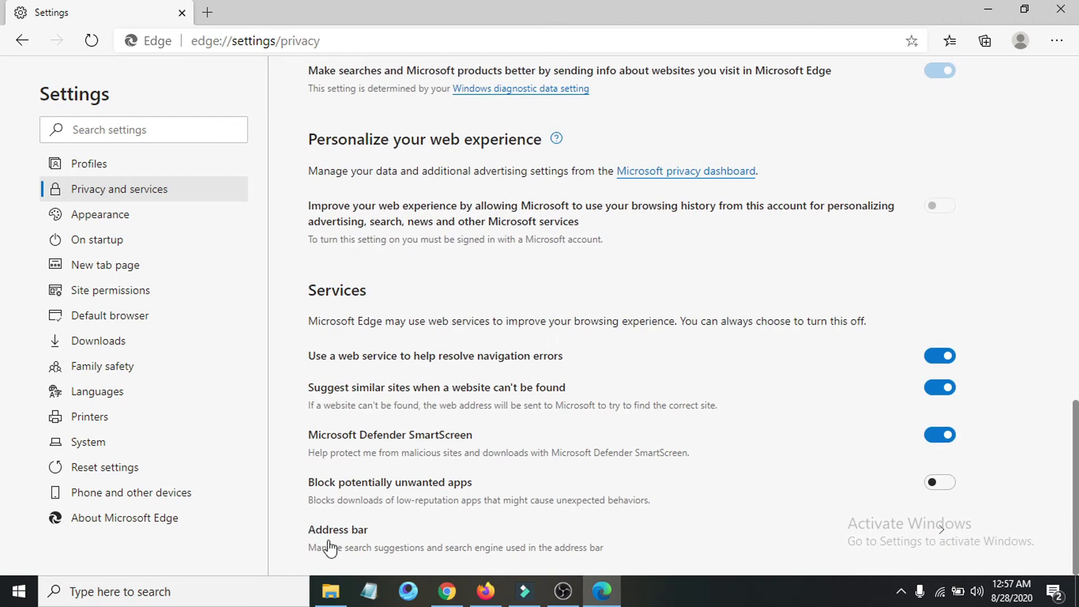
click(350, 544)
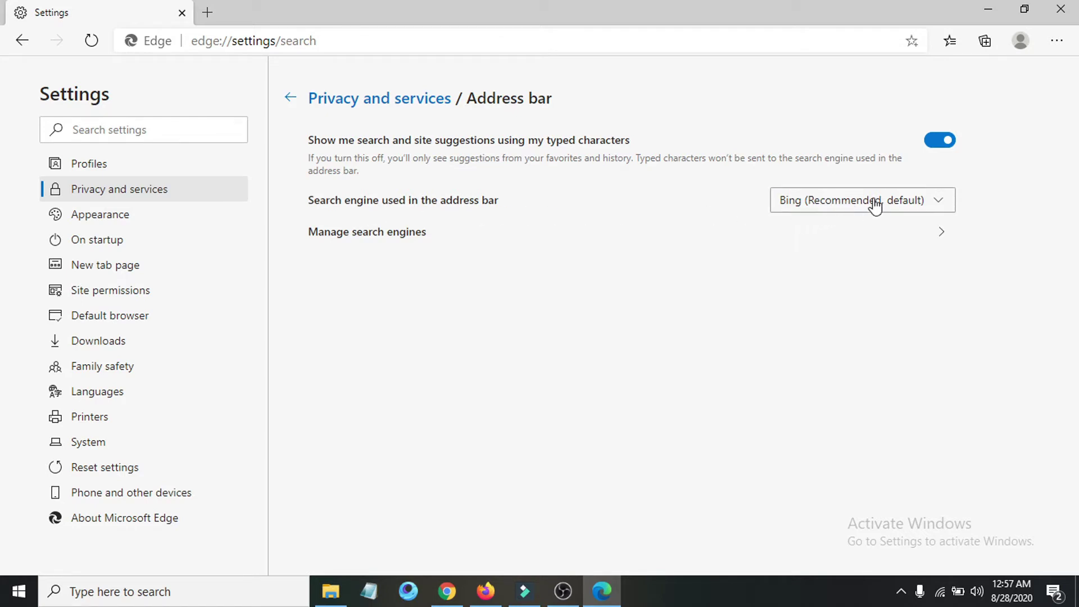
- Choose Google as the address bar search engine, then start a new tab
click(899, 210)
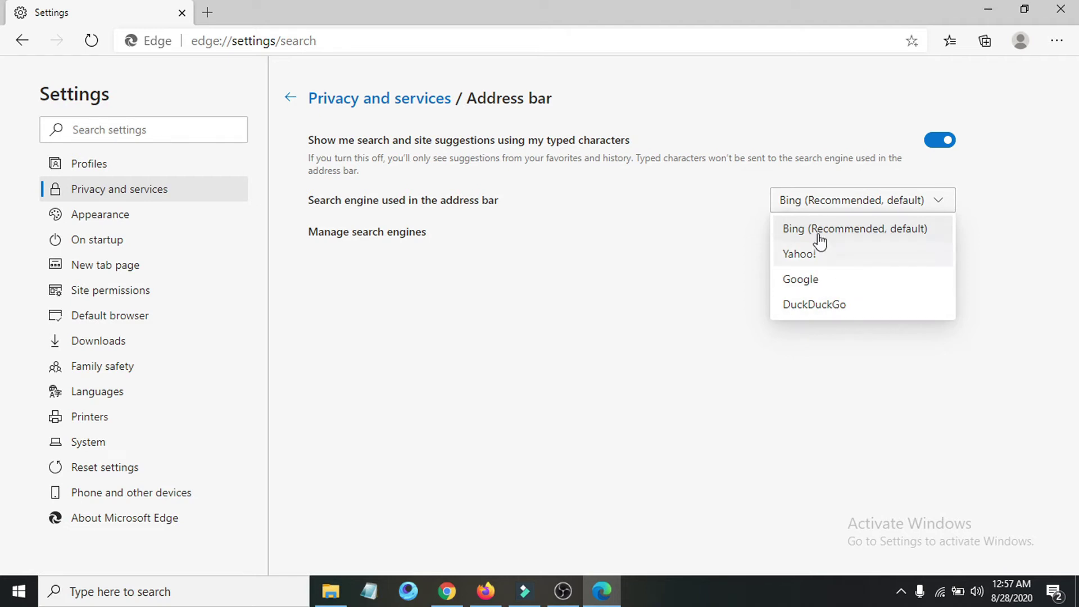
click(830, 286)
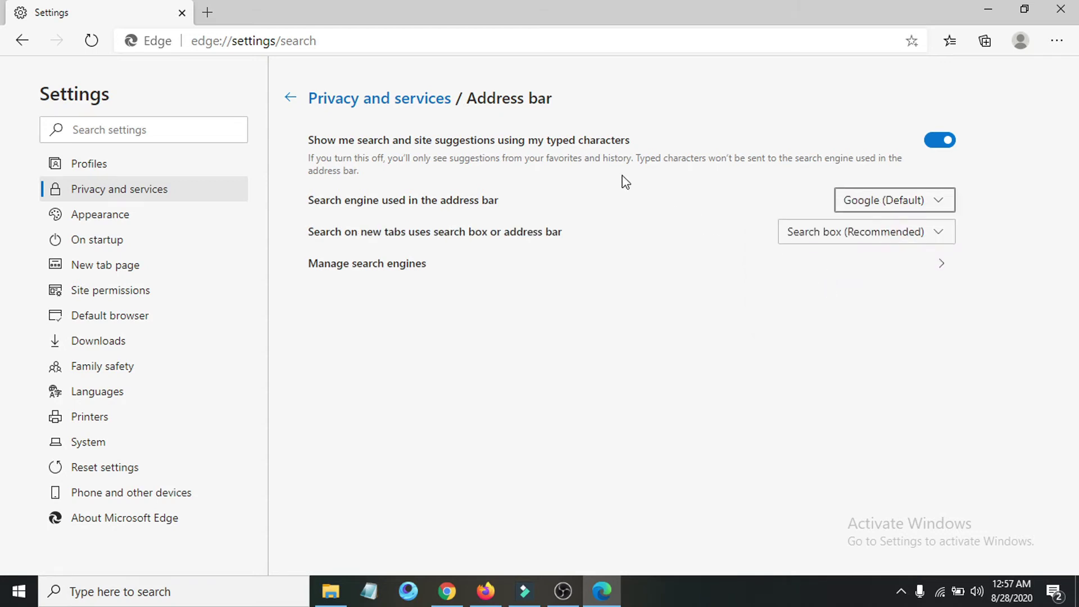
click(207, 12)
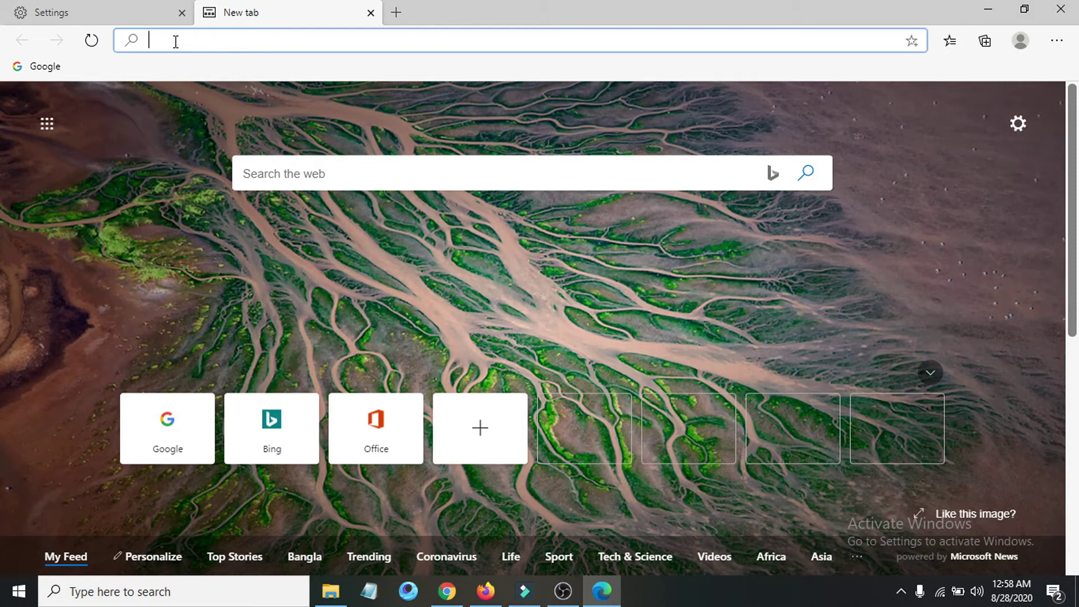
text(ho)
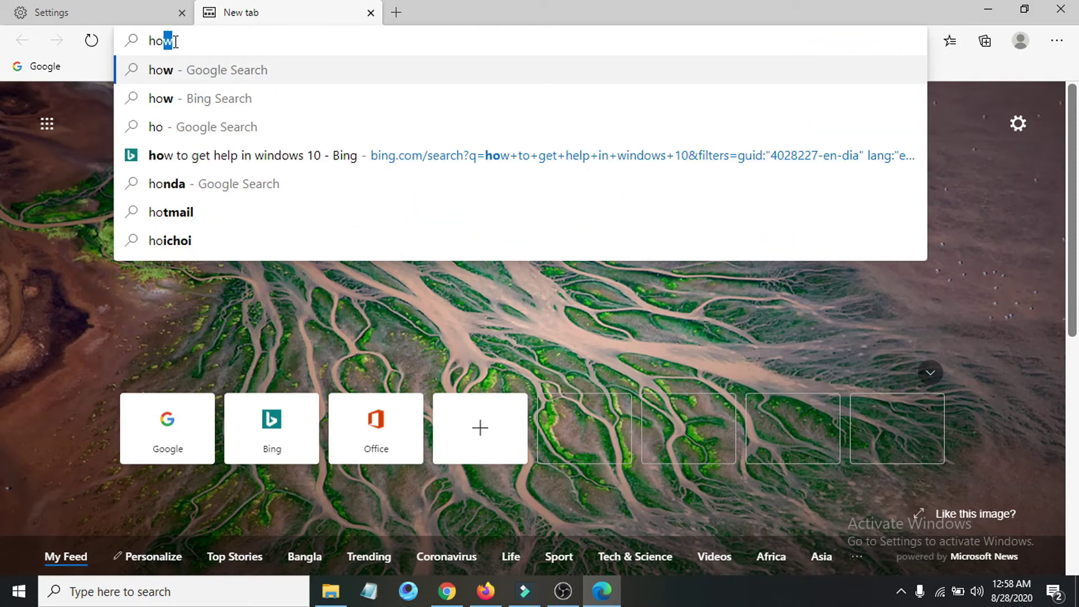
text(w)
- Search 'how' from the address bar to get Google results, then begin on another new tab's search box
key(Return)
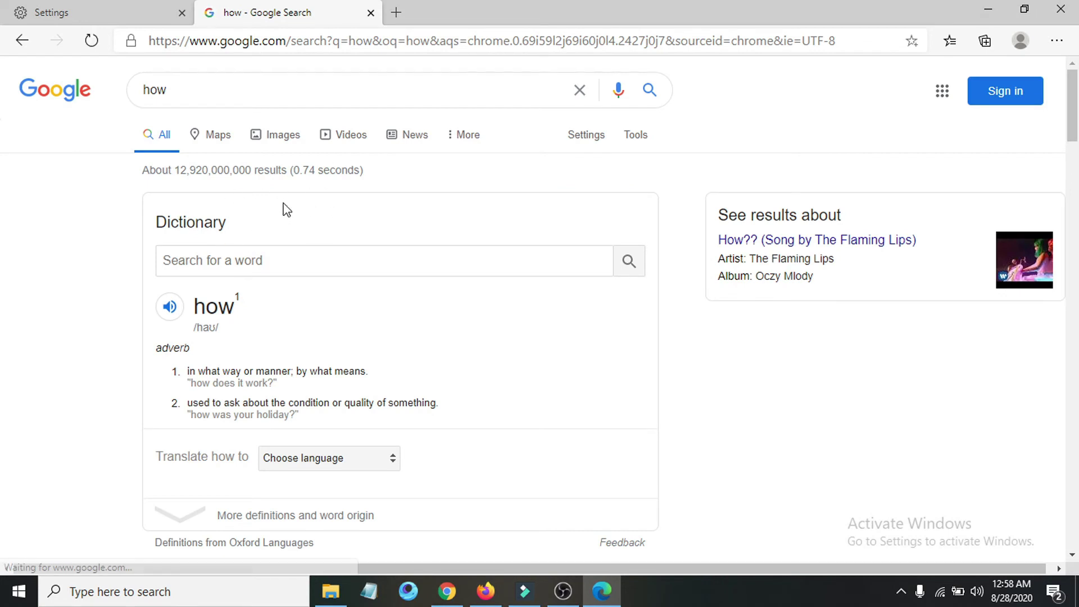
click(395, 12)
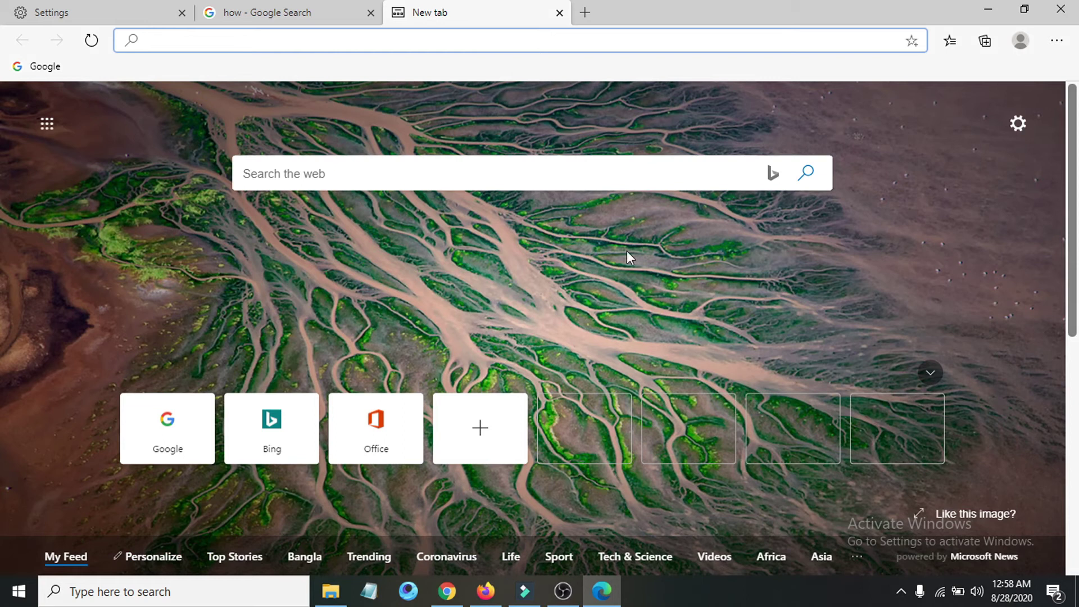
click(345, 172)
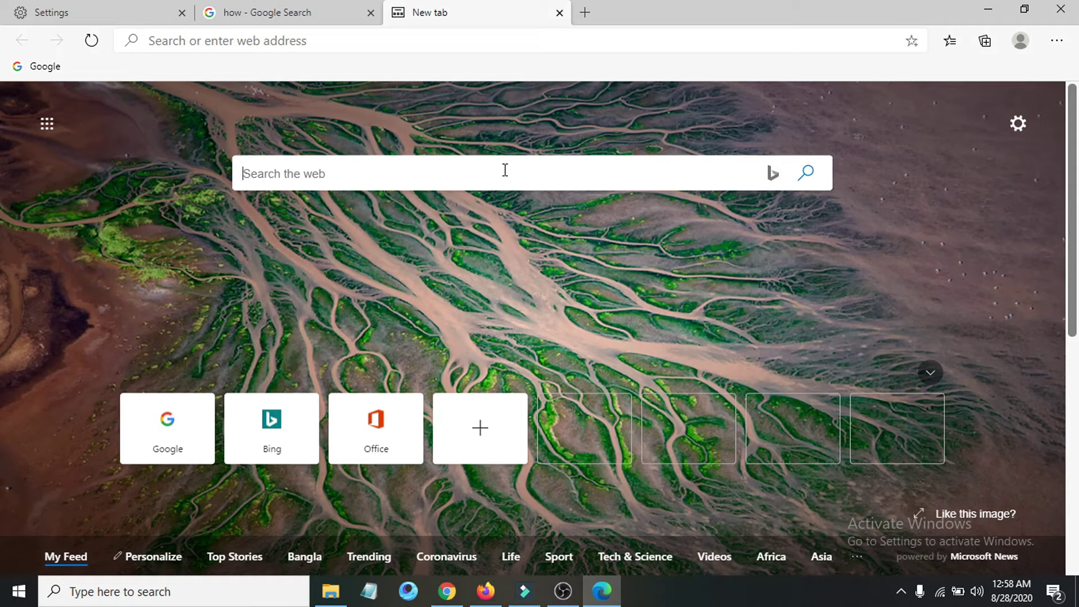
- Set 'Search on new tabs uses search box or address bar' to Address bar and return to the new tab
click(110, 8)
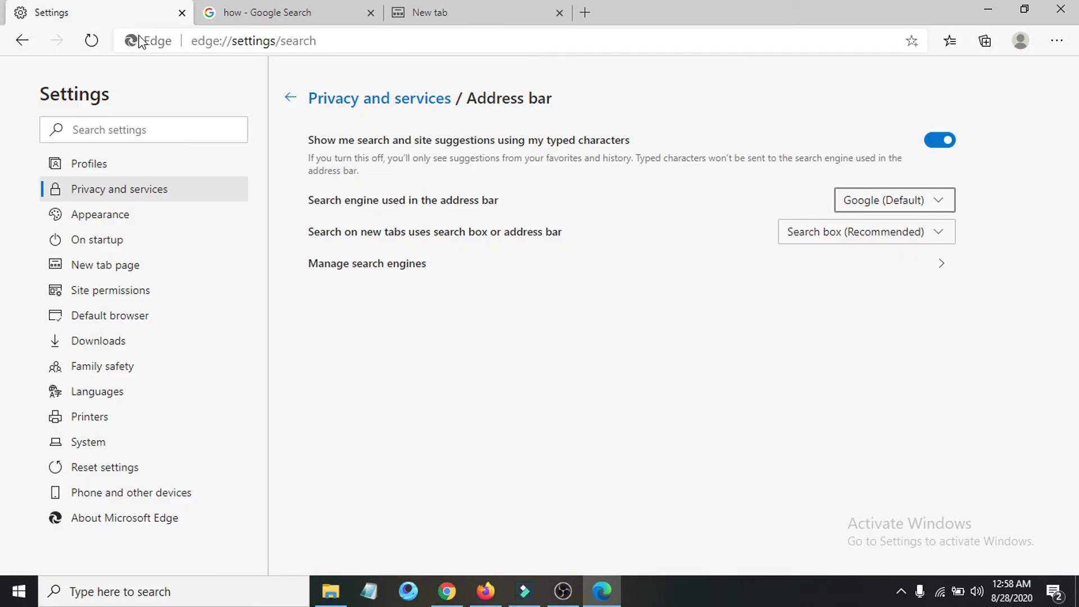
click(892, 239)
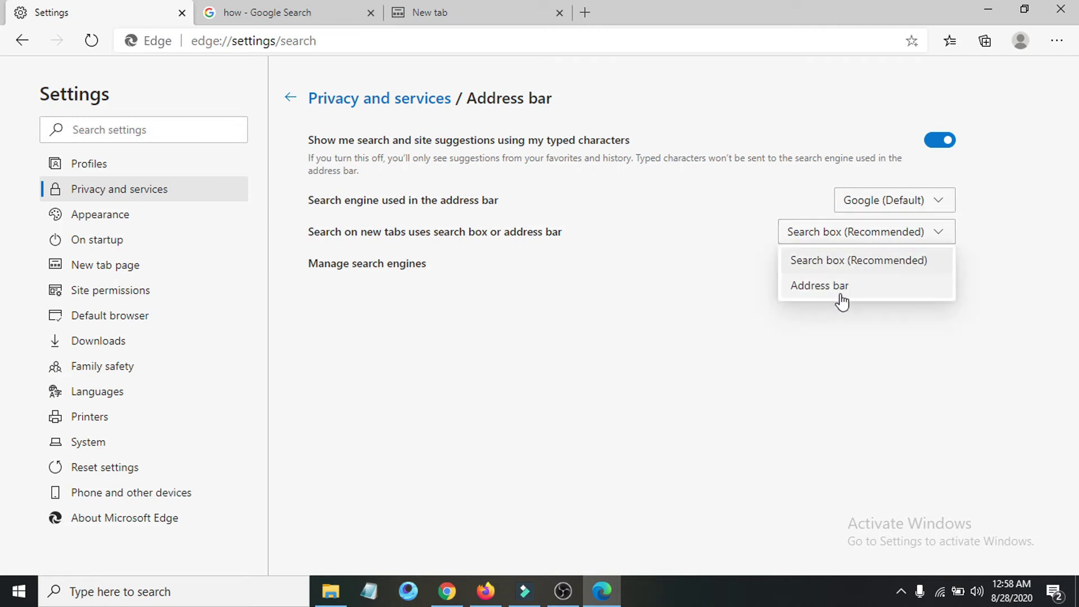
click(841, 290)
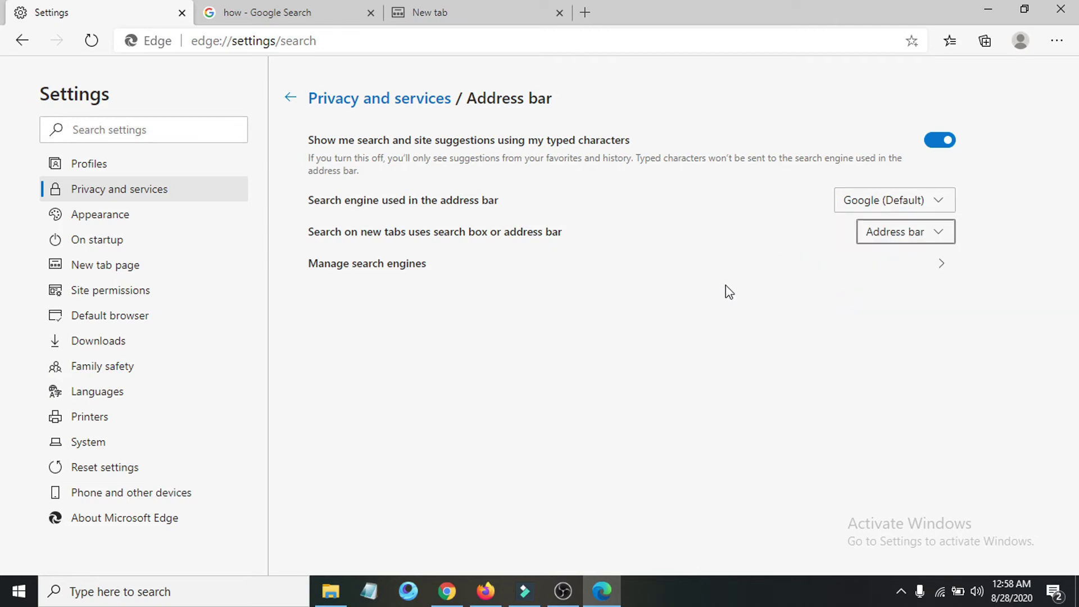
click(446, 16)
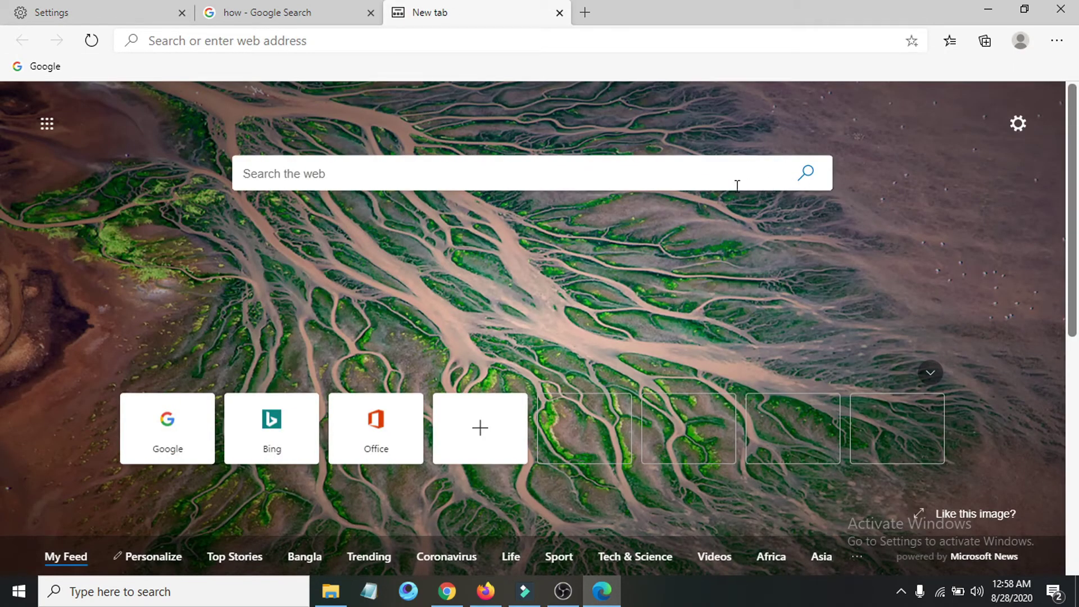
- Search 'how' from the new tab page, now yielding Google results, and return to the settings tab
click(352, 178)
text(h)
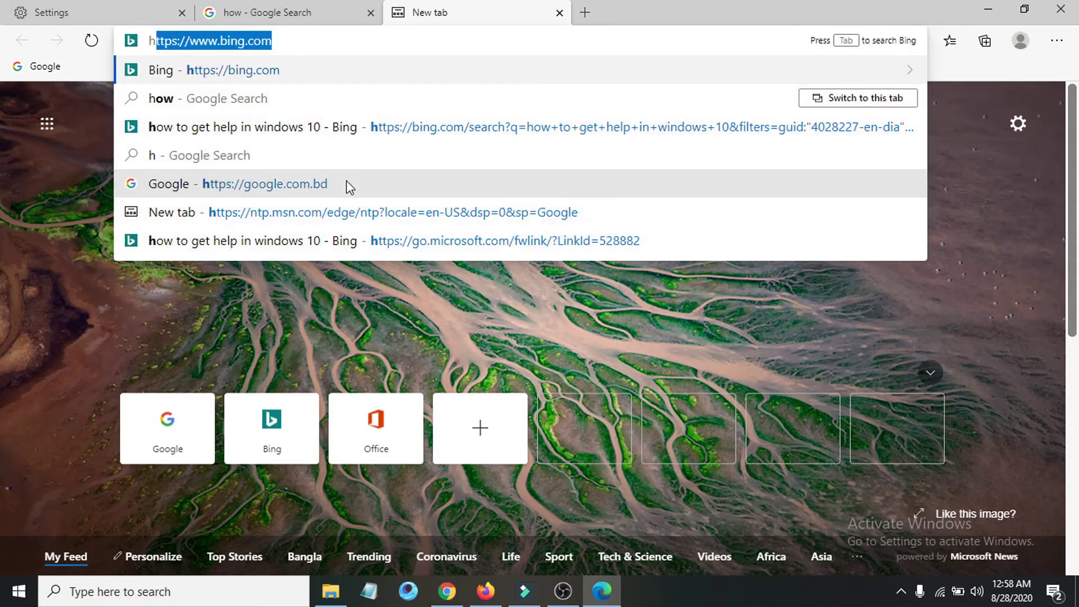
text(ow)
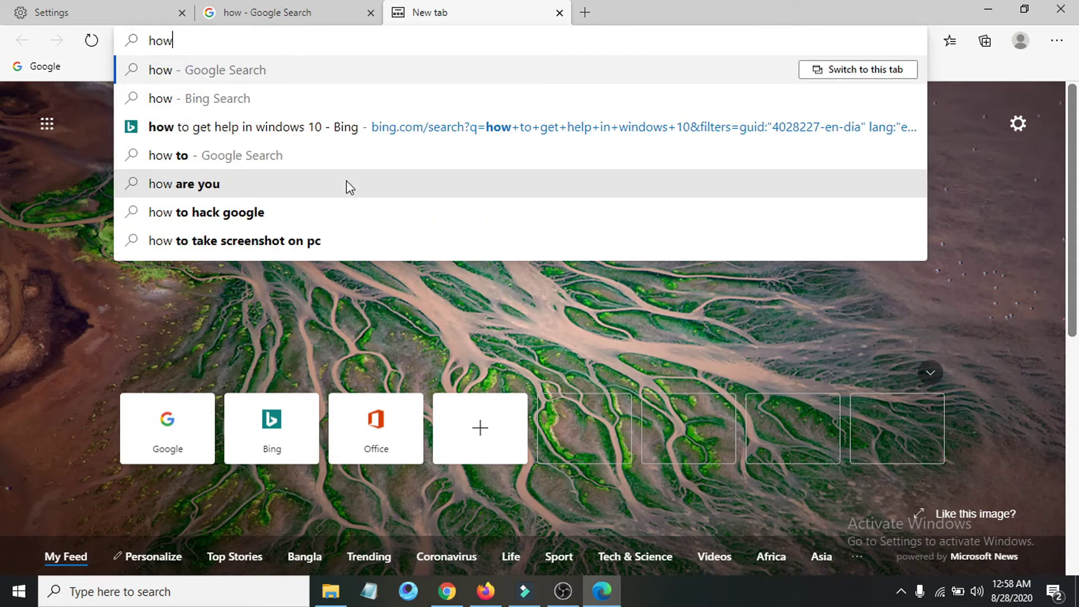
key(Return)
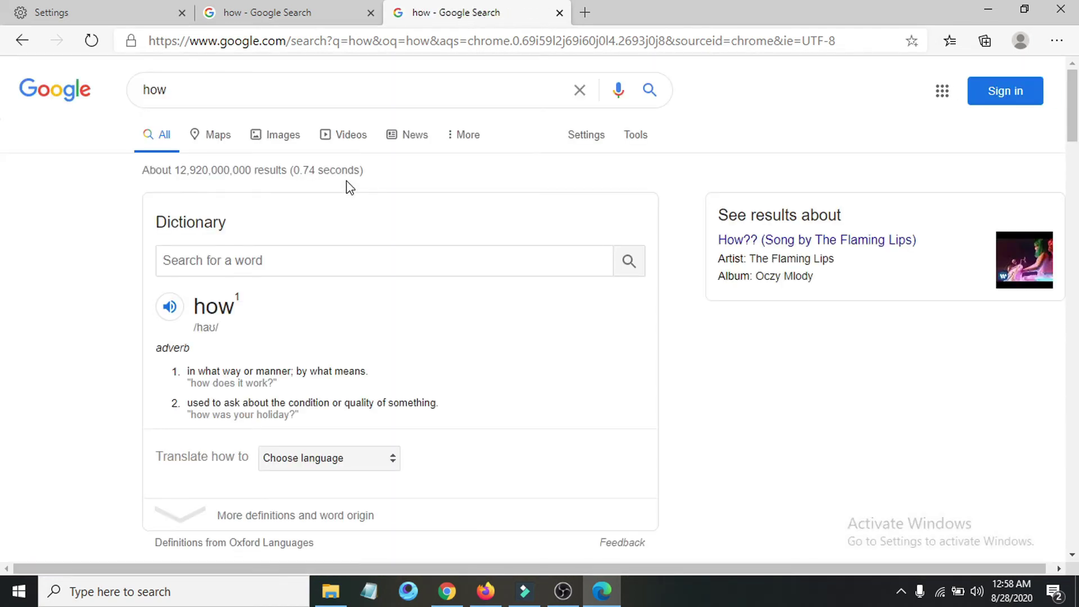
click(78, 10)
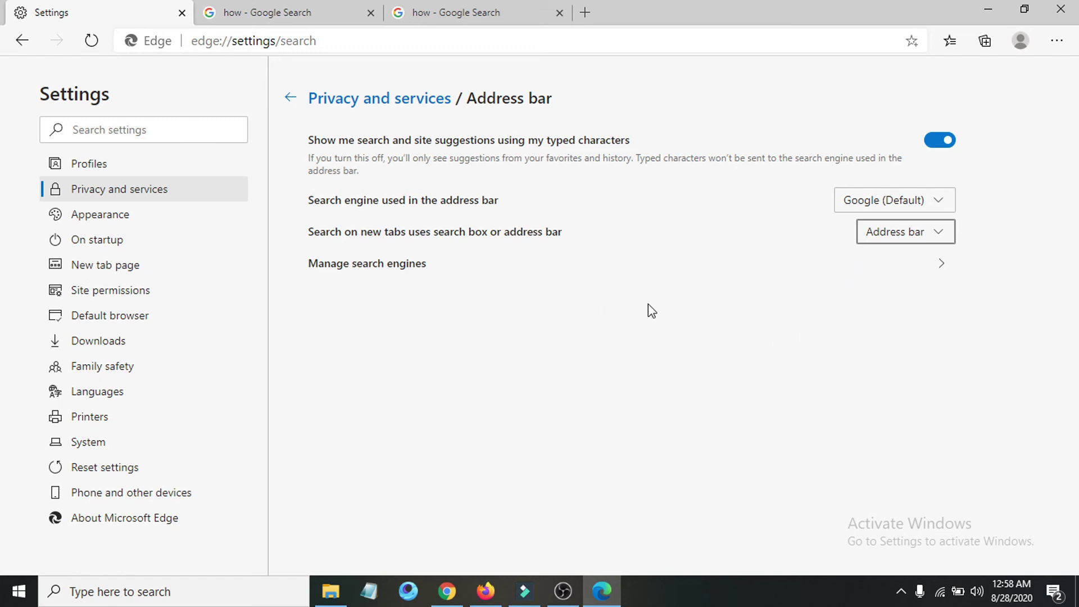
- Visit Manage search engines, bring up the Add search engine form and dismiss it empty
click(406, 264)
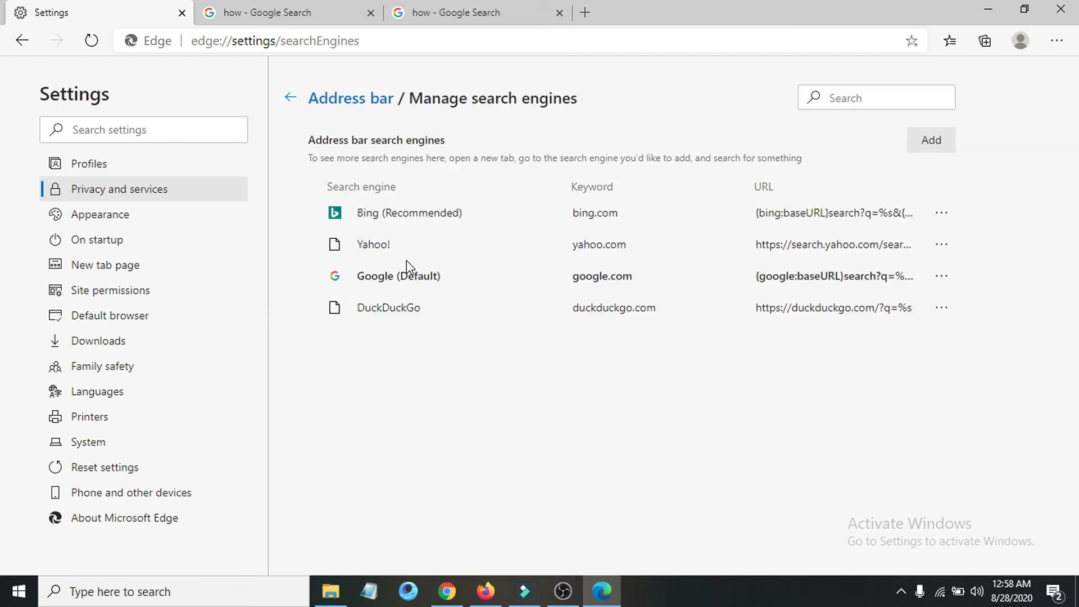
click(930, 141)
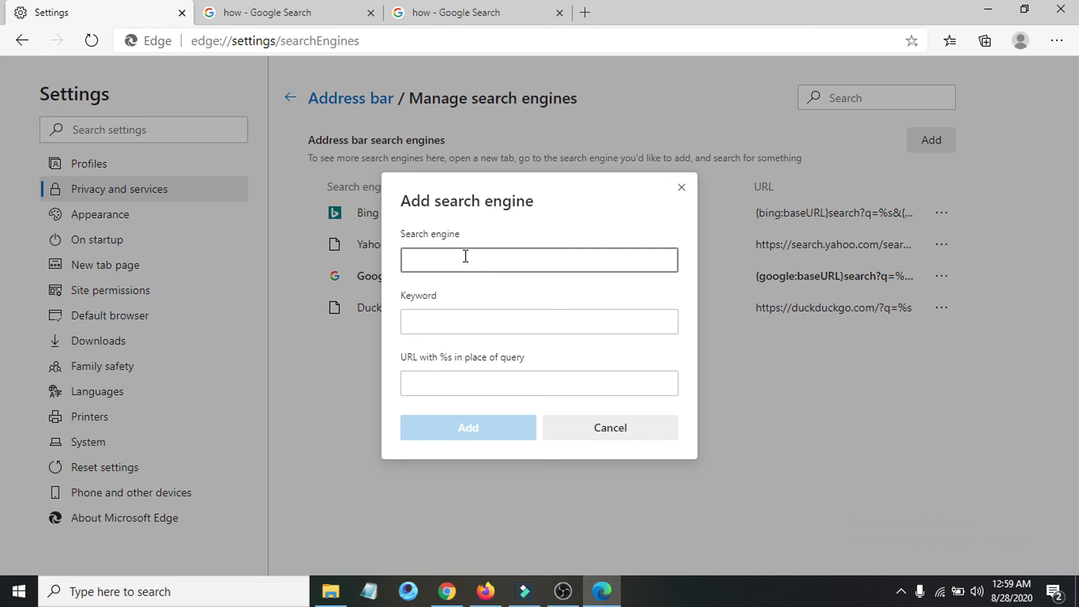
click(682, 188)
- Switch to the earlier Google results, start a new tab with Ctrl+T and close the duplicate results tab
click(335, 21)
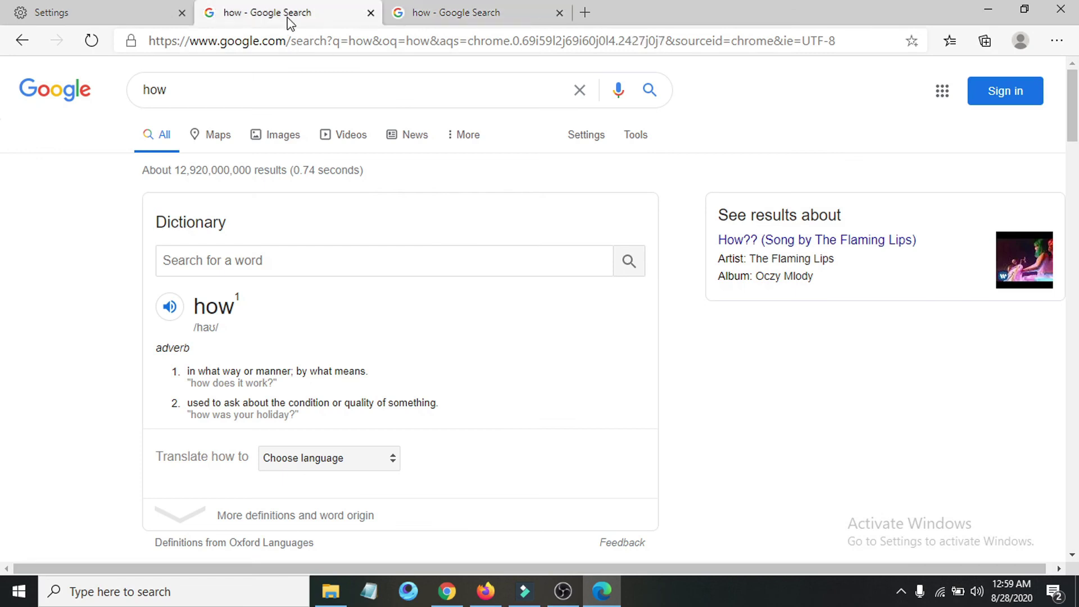
key(ctrl+t)
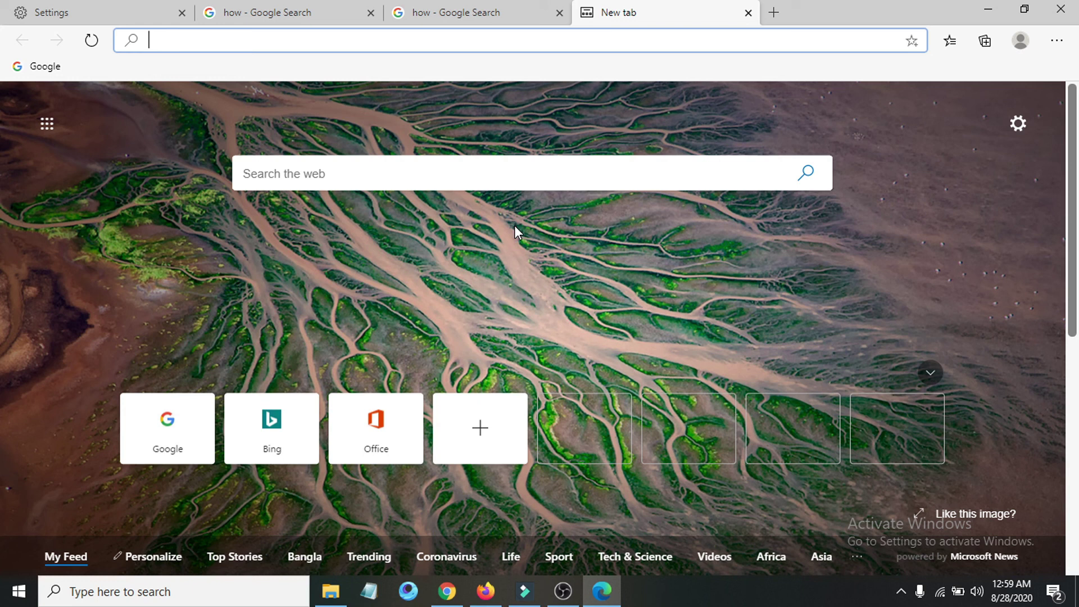
click(559, 13)
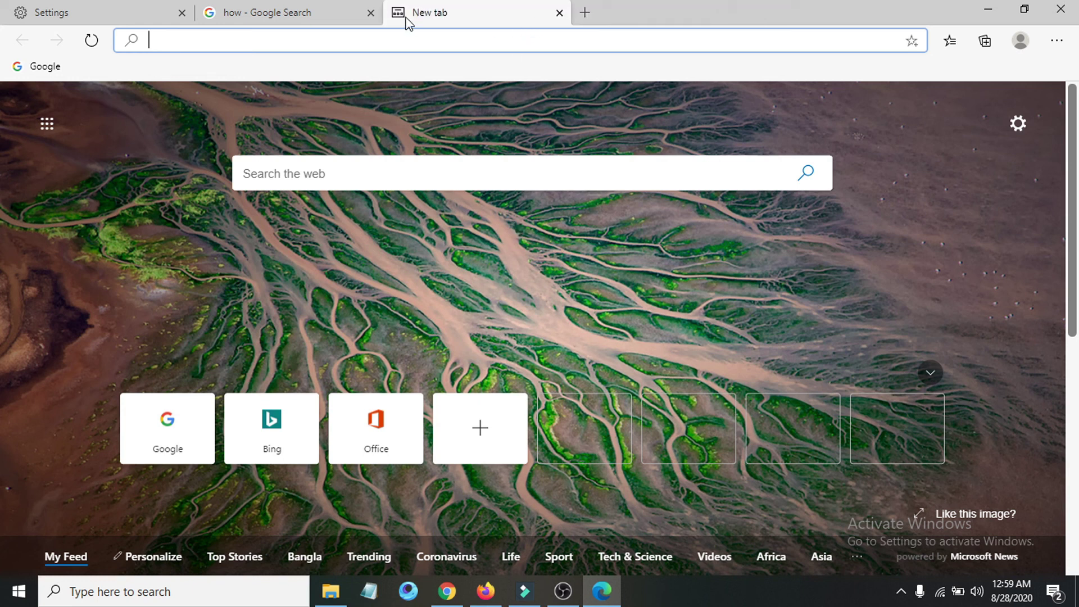